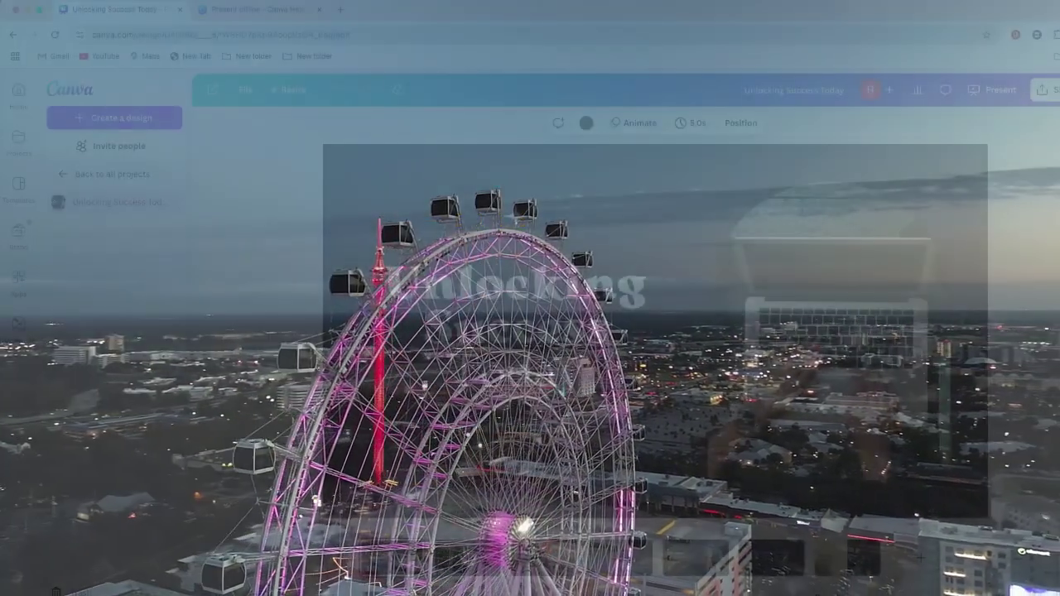
# - Browse slides 3 and 4, return to the title slide, then go back to the Presentations folder
pyautogui.click(571, 563)
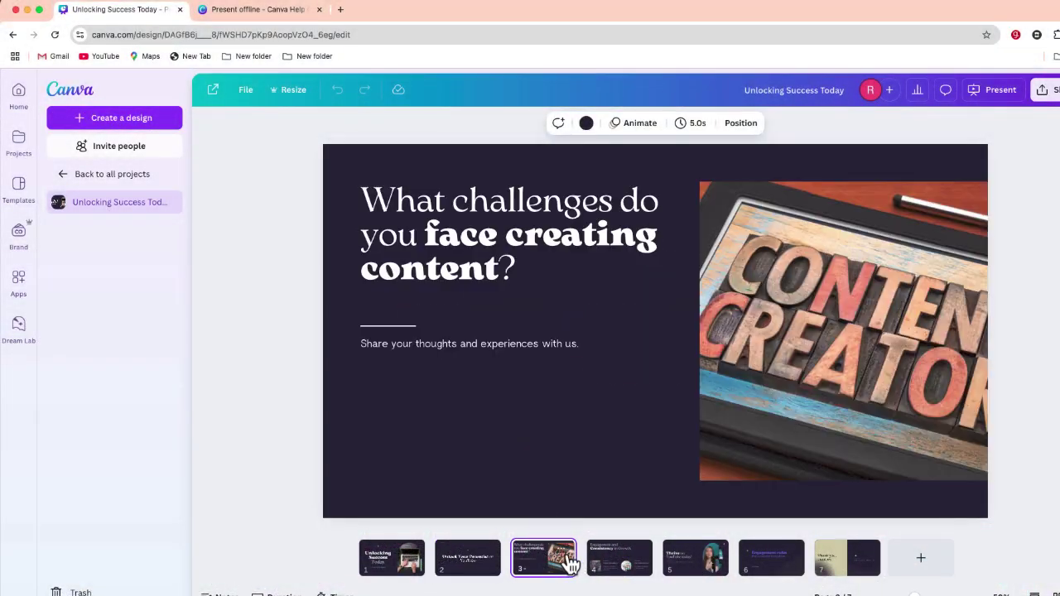
pyautogui.click(622, 561)
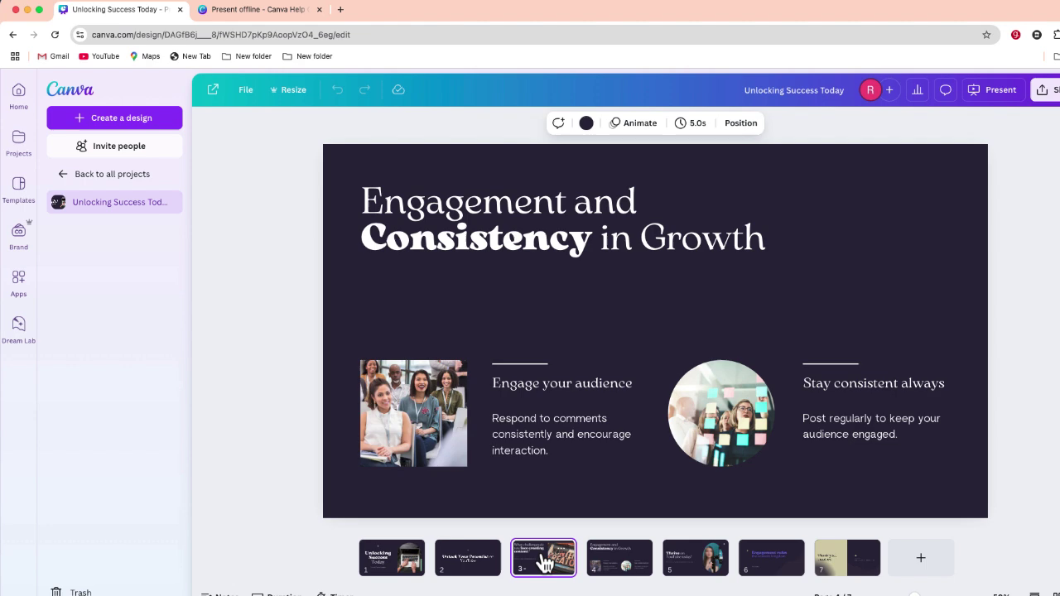
pyautogui.click(466, 558)
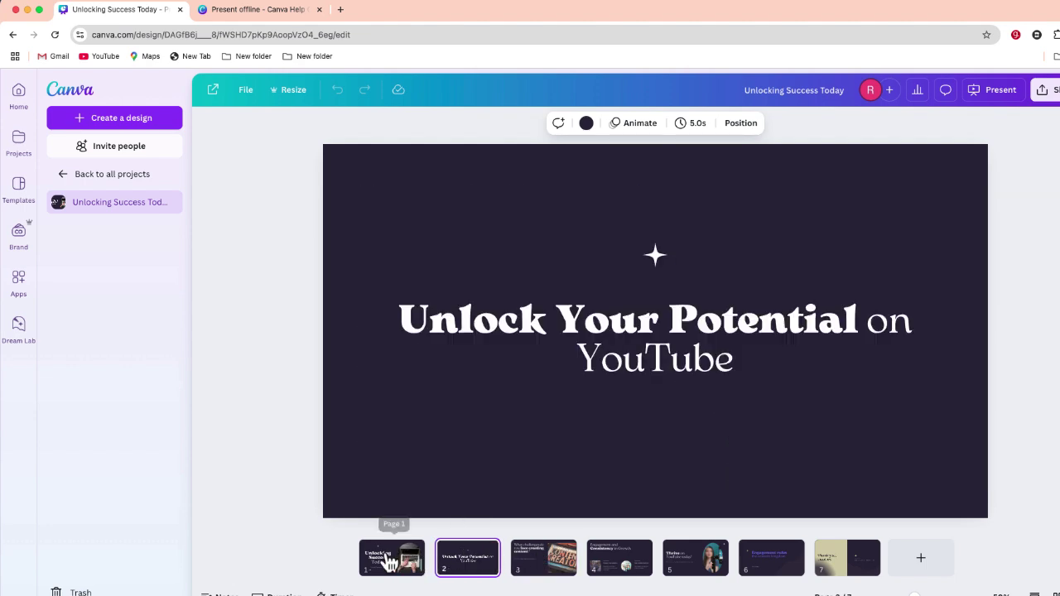
pyautogui.click(389, 562)
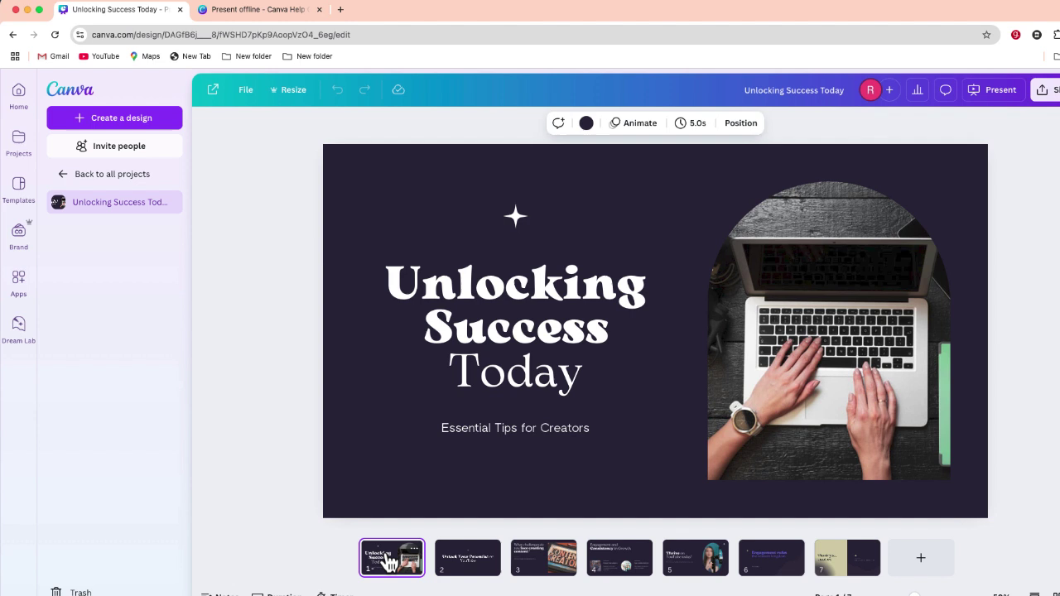
pyautogui.press('super+bracketleft')
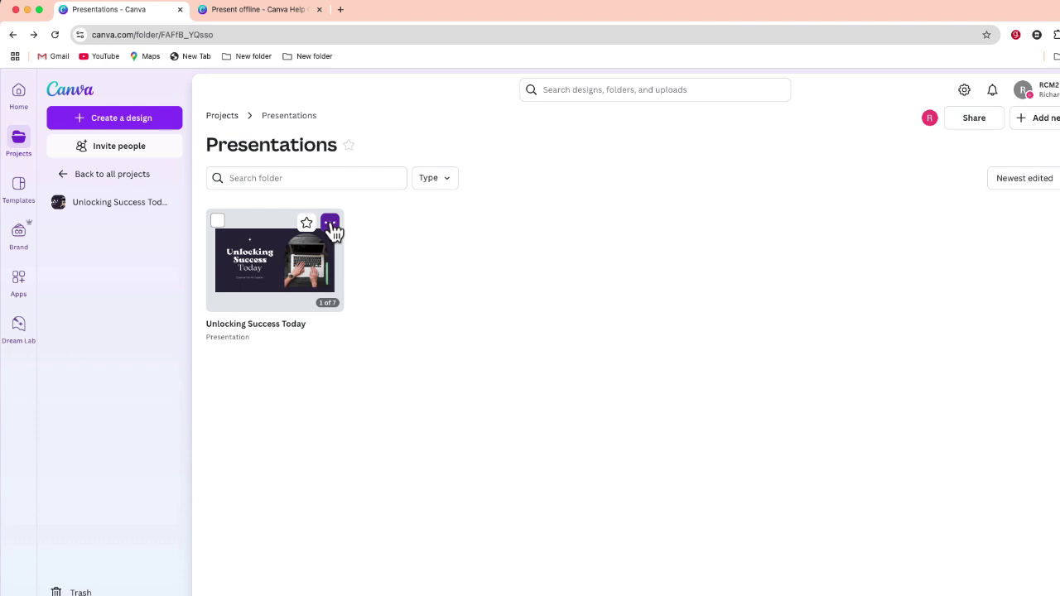
pyautogui.moveTo(274, 259)
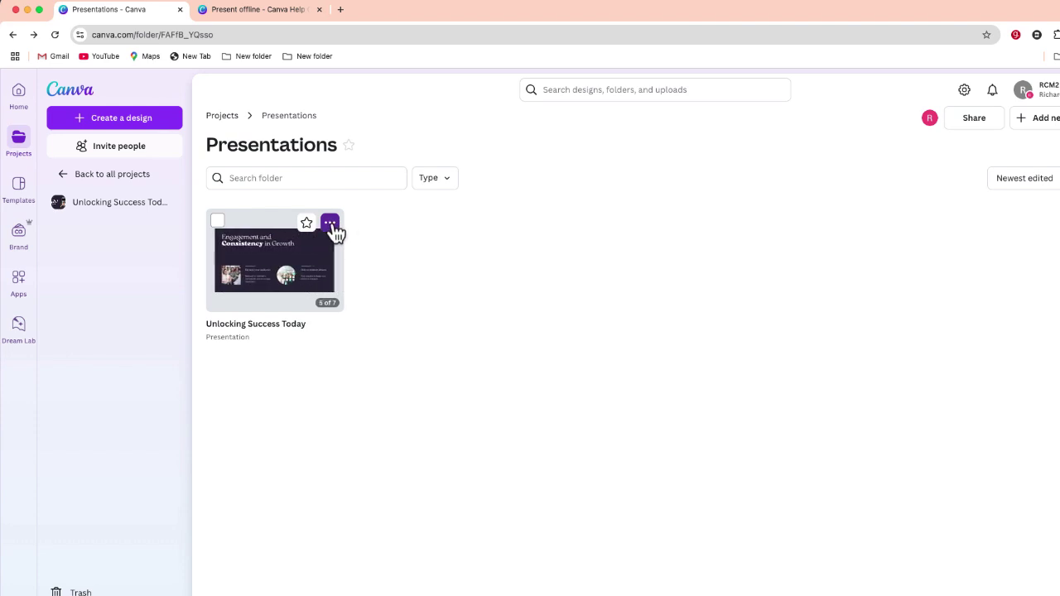
pyautogui.scroll(-1, 335, 236)
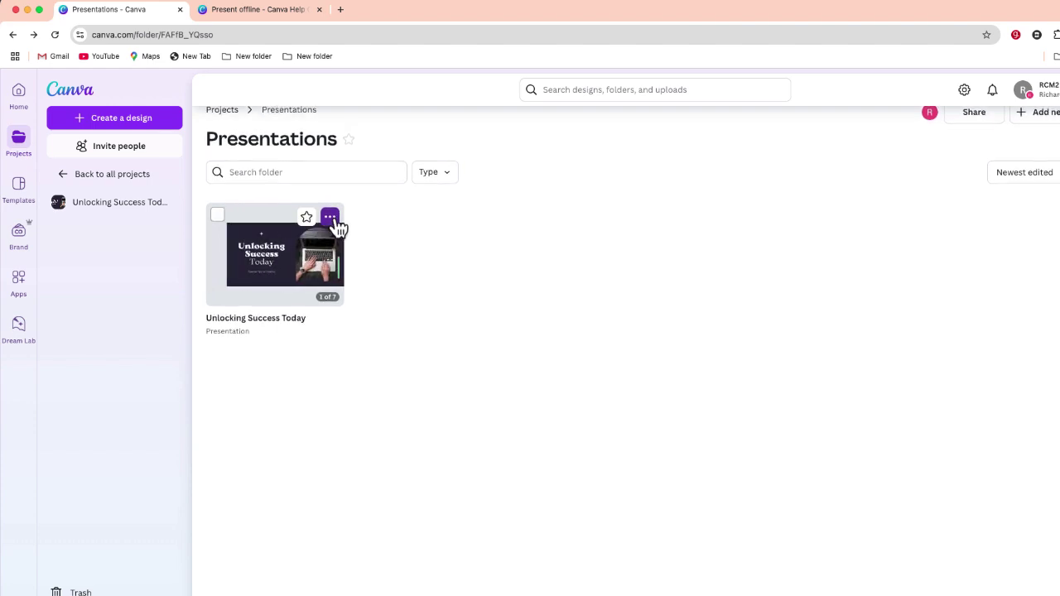
# - Enable offline presenting for 'Unlocking Success Today' from its card's options menu
pyautogui.click(331, 218)
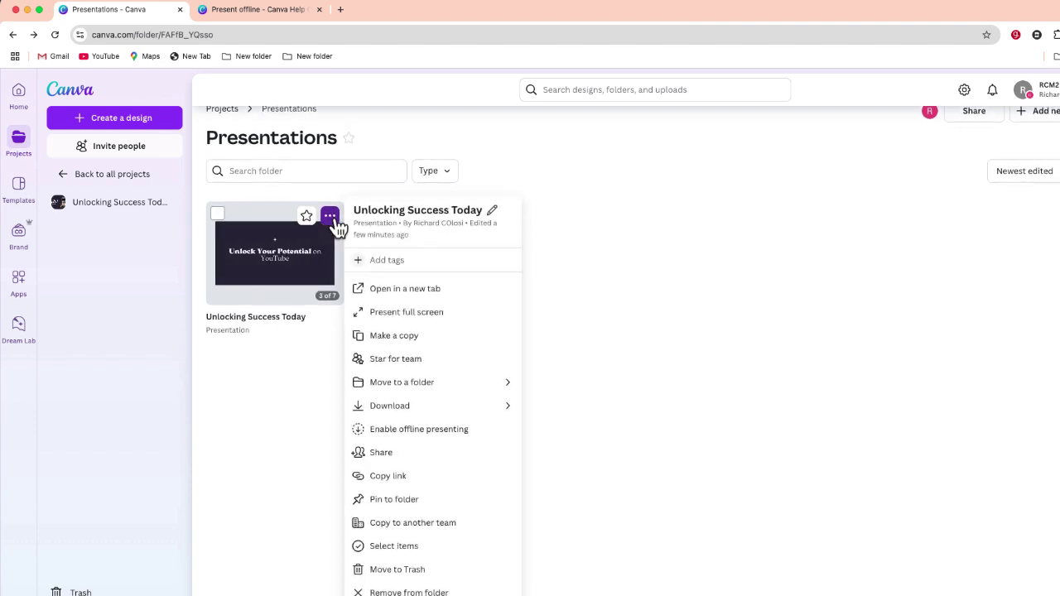
pyautogui.click(498, 430)
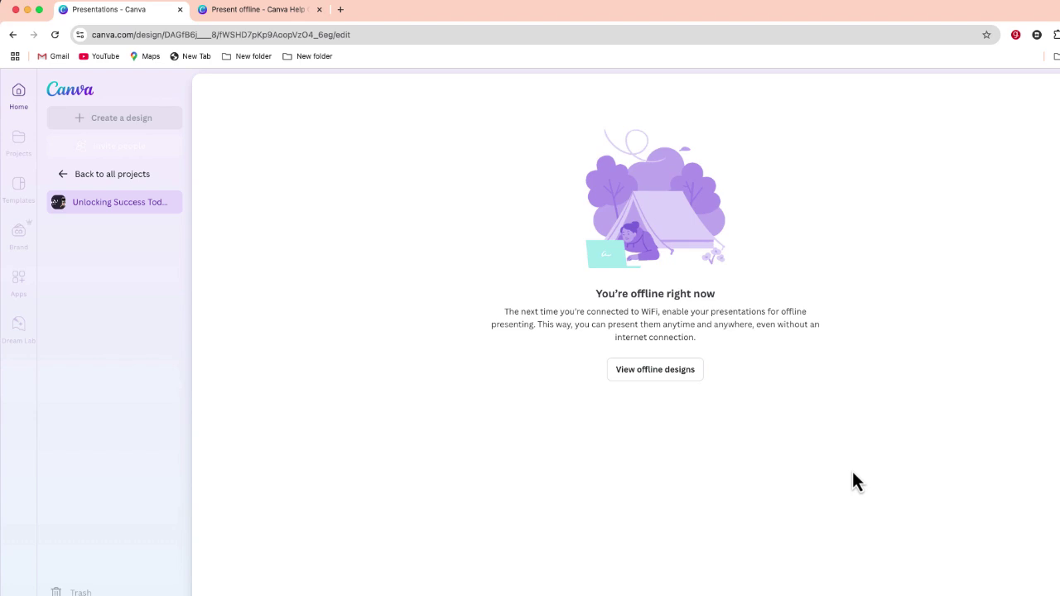
# - View offline designs, with 'Unlocking Success Today' listed as ready to present offline
pyautogui.click(669, 375)
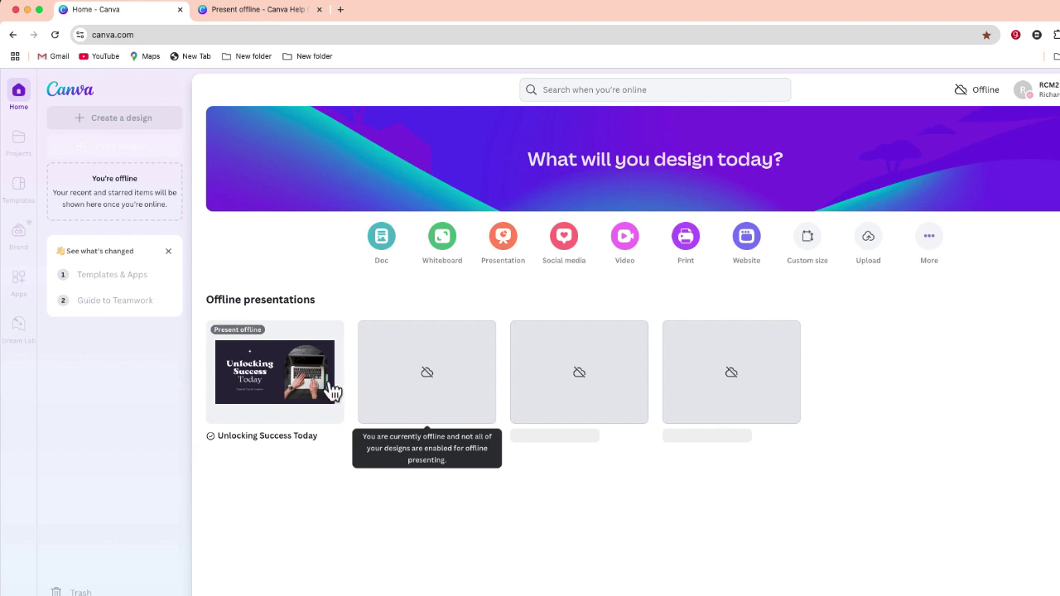
# - Play 'Unlocking Success Today' full screen from its Present offline card
pyautogui.click(300, 377)
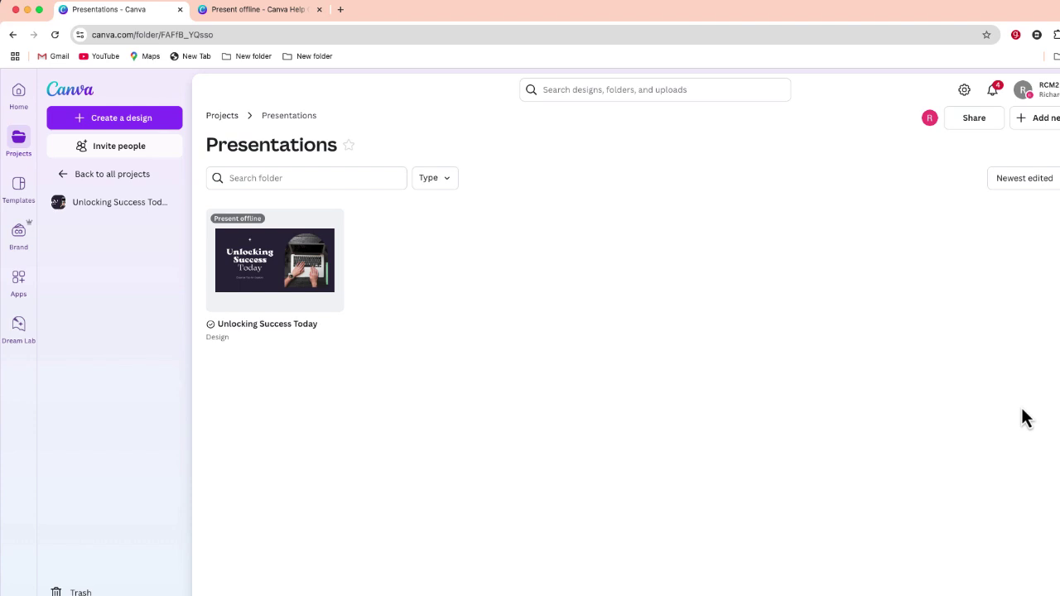
# - Choose Disable offline presenting from the 'Unlocking Success Today' card's options menu
pyautogui.click(330, 224)
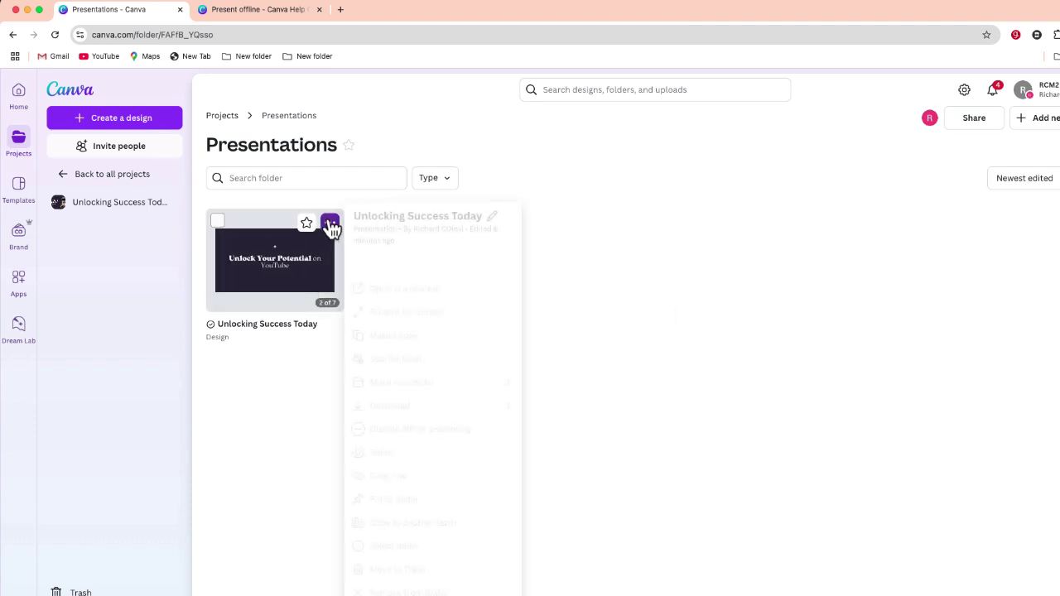
pyautogui.click(509, 445)
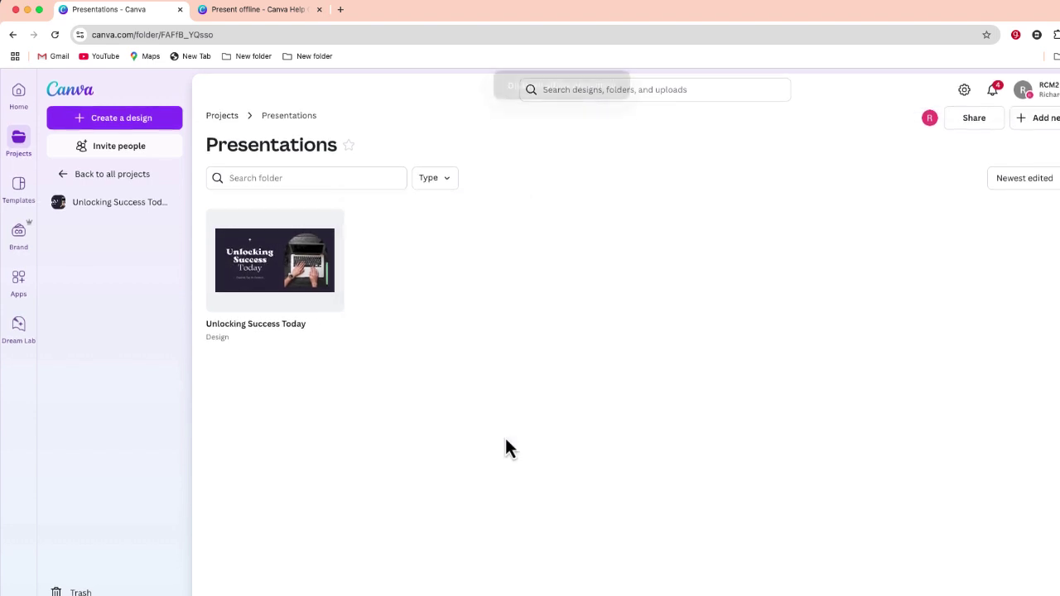
# - Open the 'Unlocking Success Today' card from the Presentations folder into the editor
pyautogui.click(291, 277)
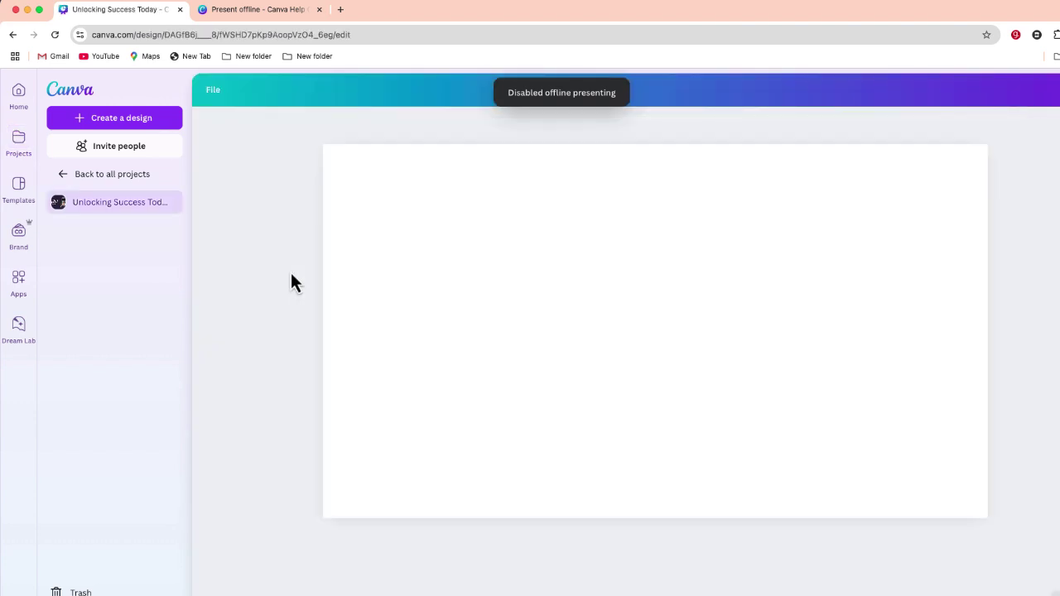